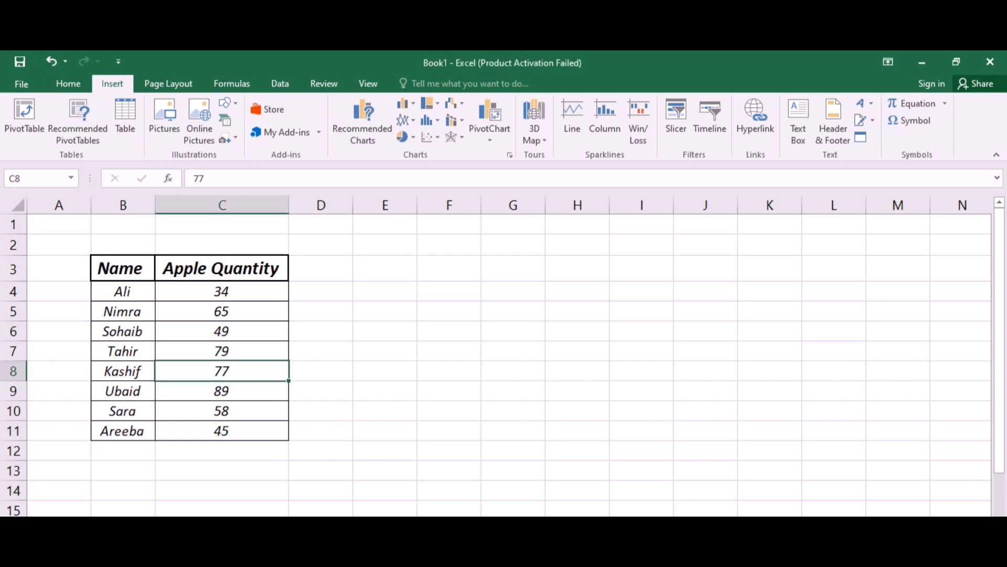
Select the names and apple quantities in B4:C11 and bring up the Pie chart options
left_click(123, 292)
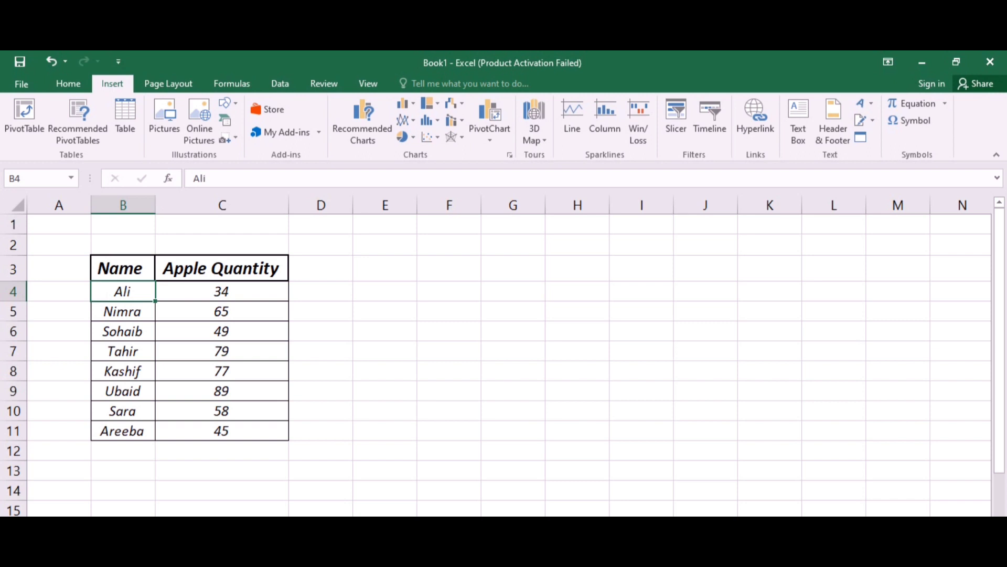
mouse_move(123, 291)
left_mouse_down()
mouse_move(222, 410)
mouse_move(222, 431)
left_mouse_up()
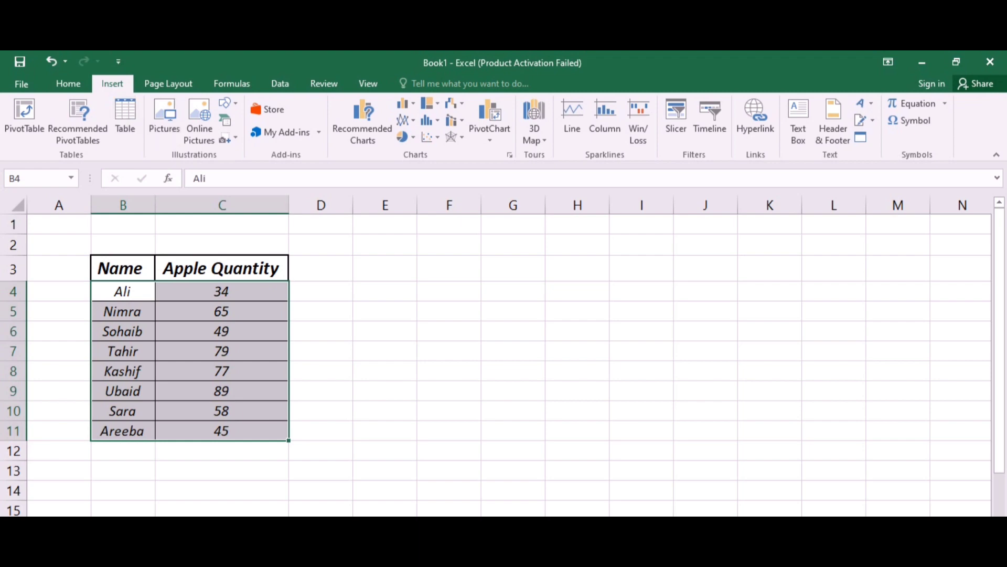
left_click(405, 137)
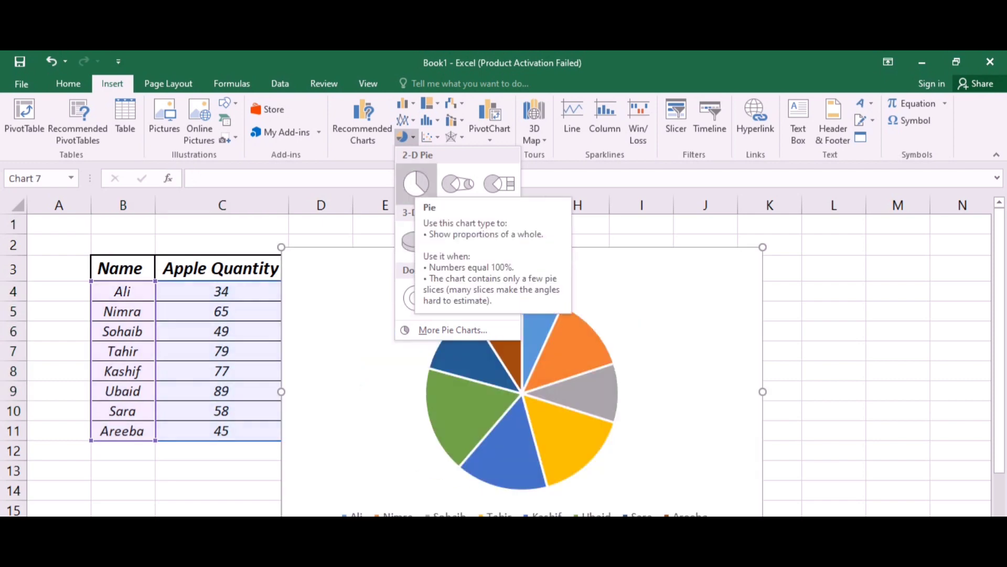
Insert a 2-D pie chart of the quantities and move it beside the table
left_click(416, 183)
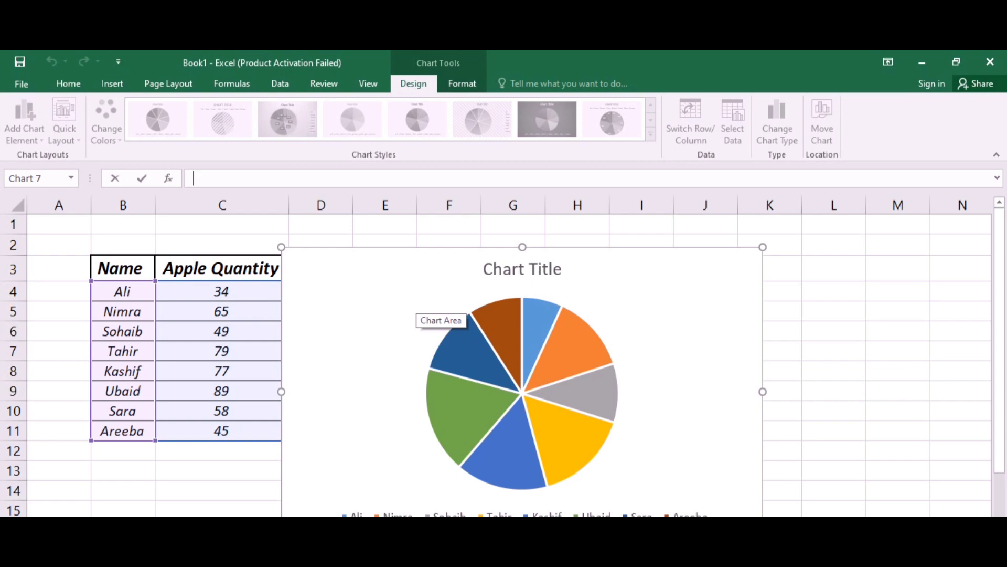
left_click(415, 312)
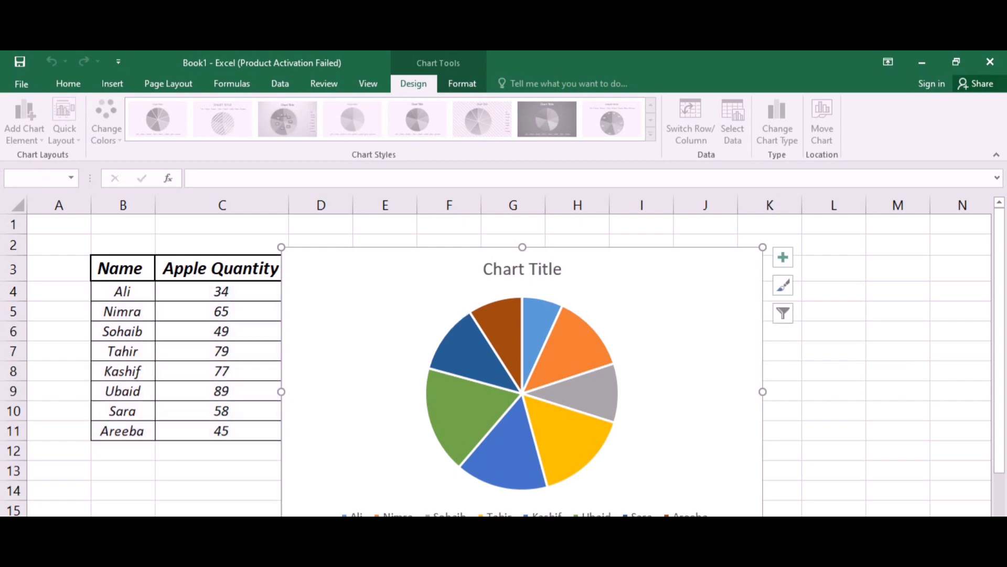
left_click_drag(414, 313, 475, 287)
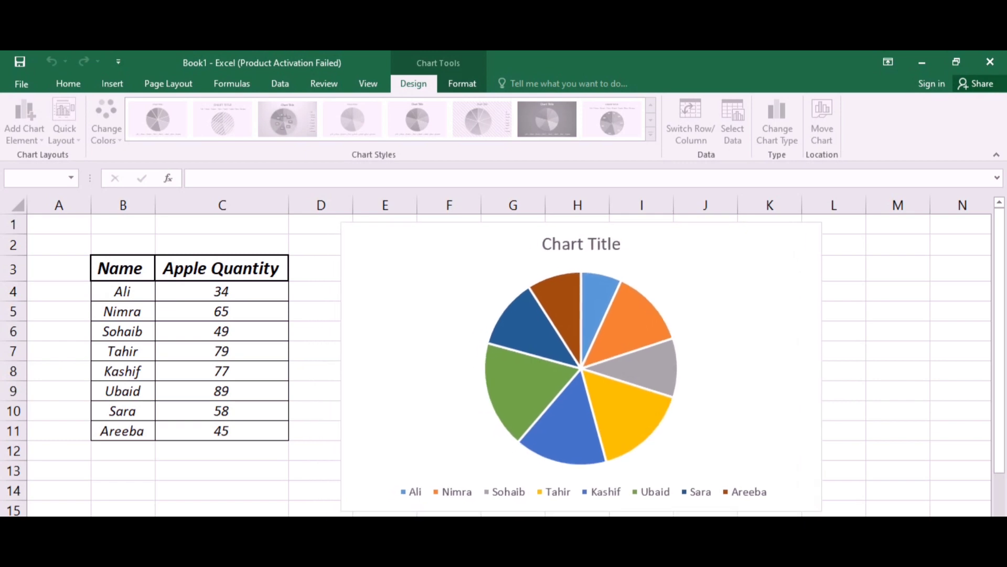
left_click_drag(475, 288, 498, 282)
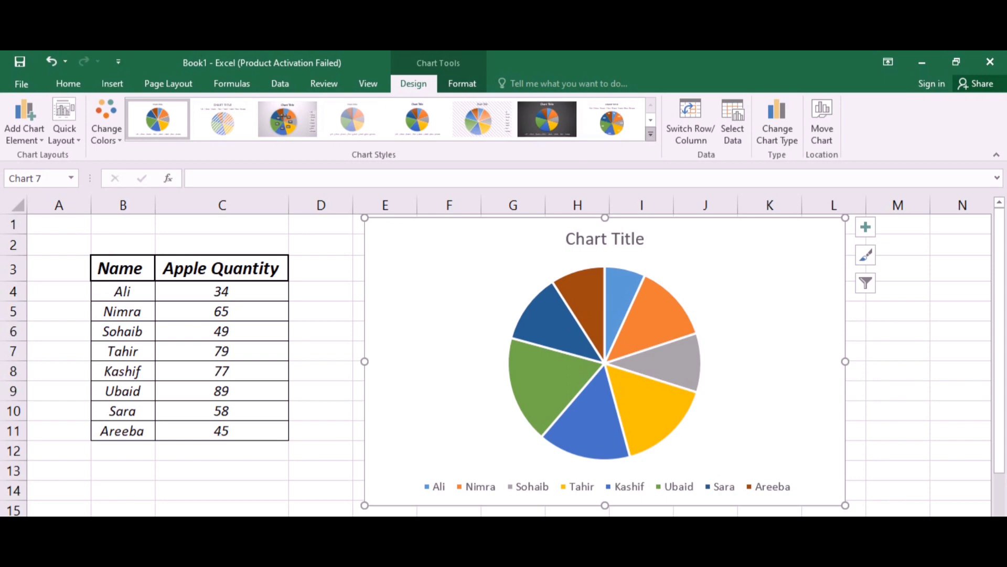
Apply the chart style with percentage slice labels, uppercase title and legend on top
left_click(651, 134)
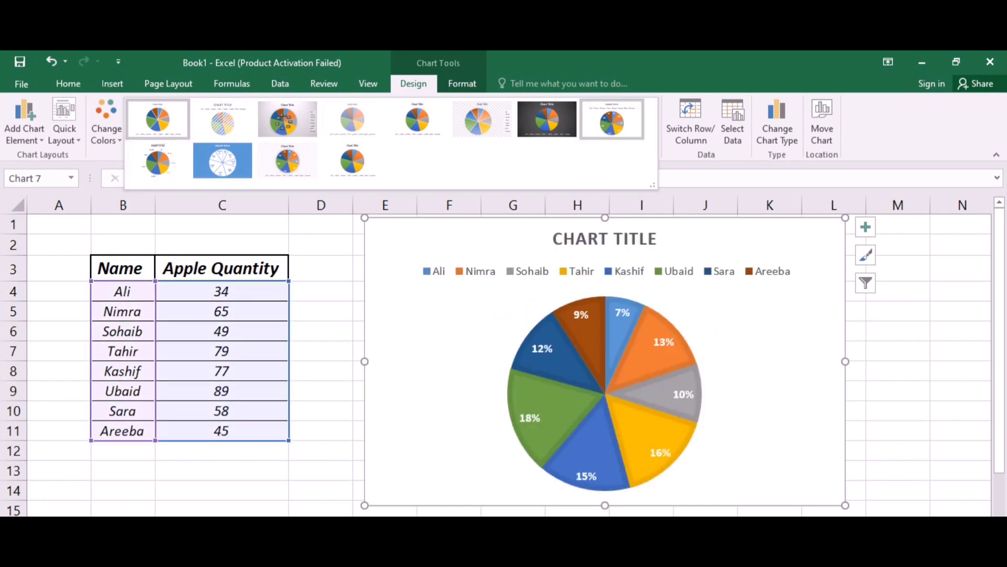
left_click(612, 120)
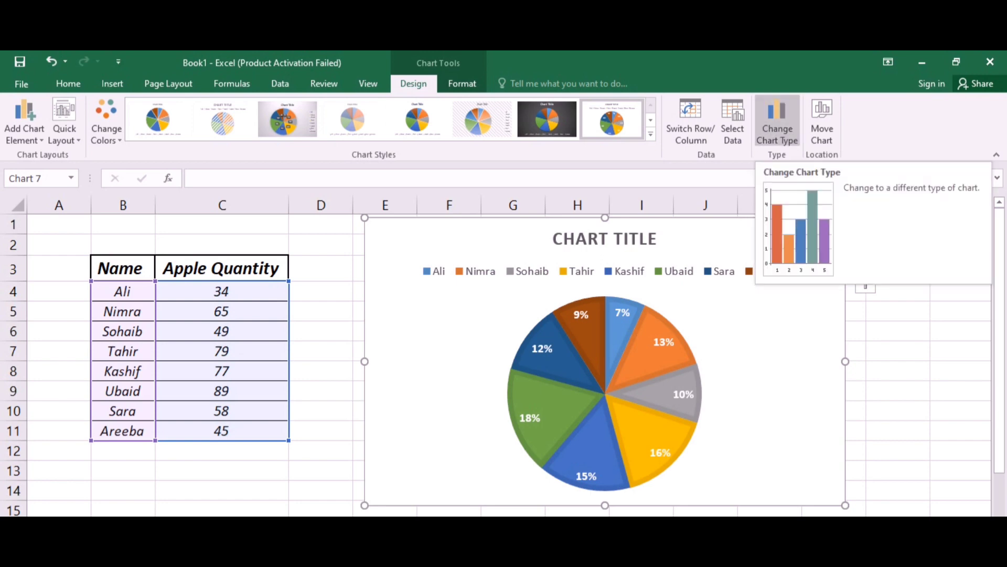
Change the chart type from Pie to Line under All Charts
left_click(777, 121)
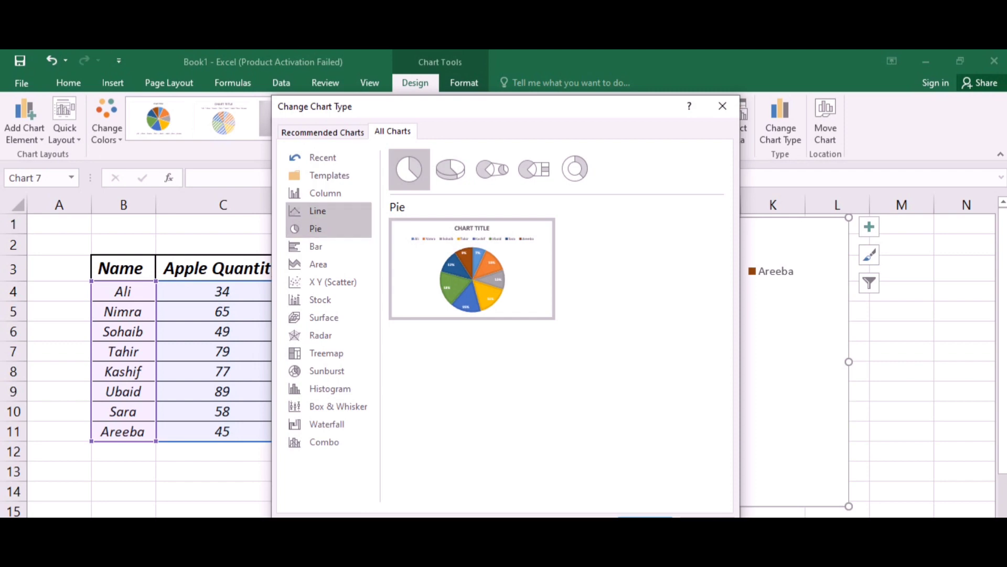
left_click(317, 210)
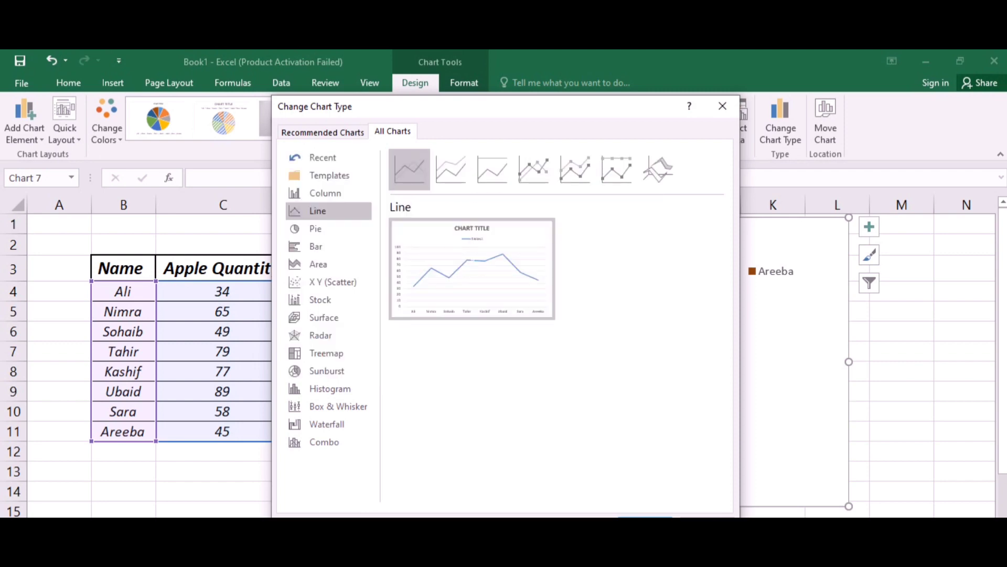
key("Return")
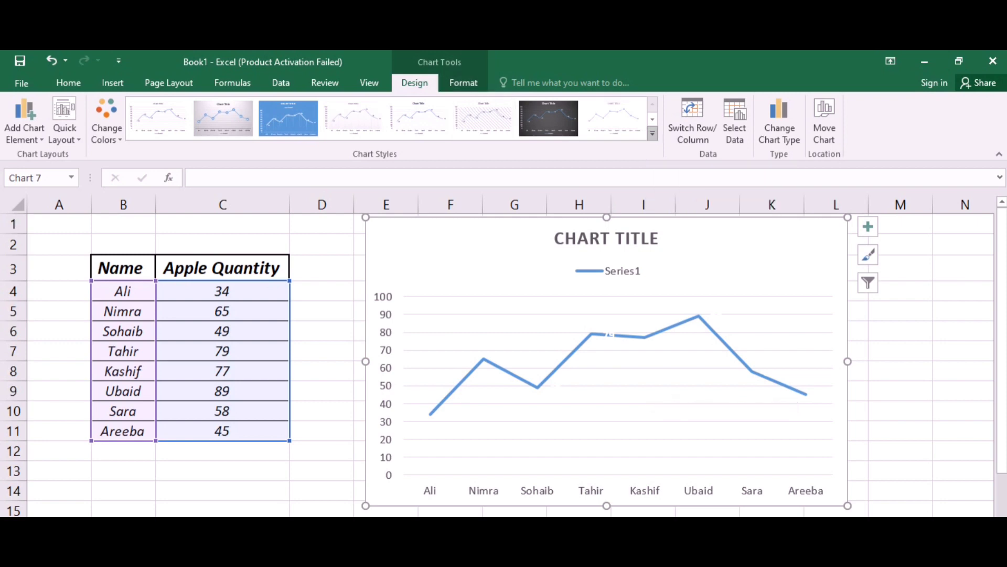
Apply the dark chart style with a glowing line and value labels at each point
left_click(652, 133)
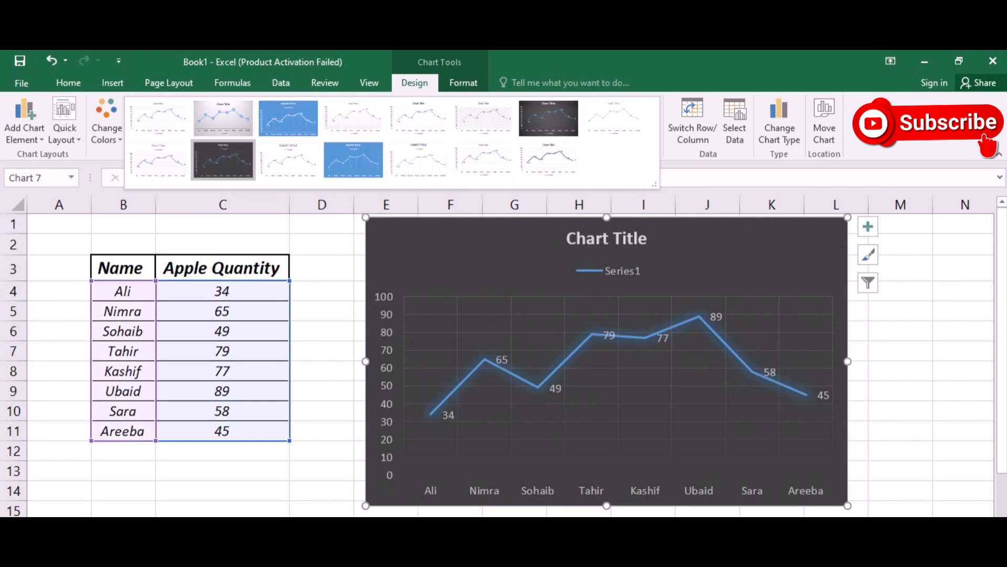
left_click(223, 159)
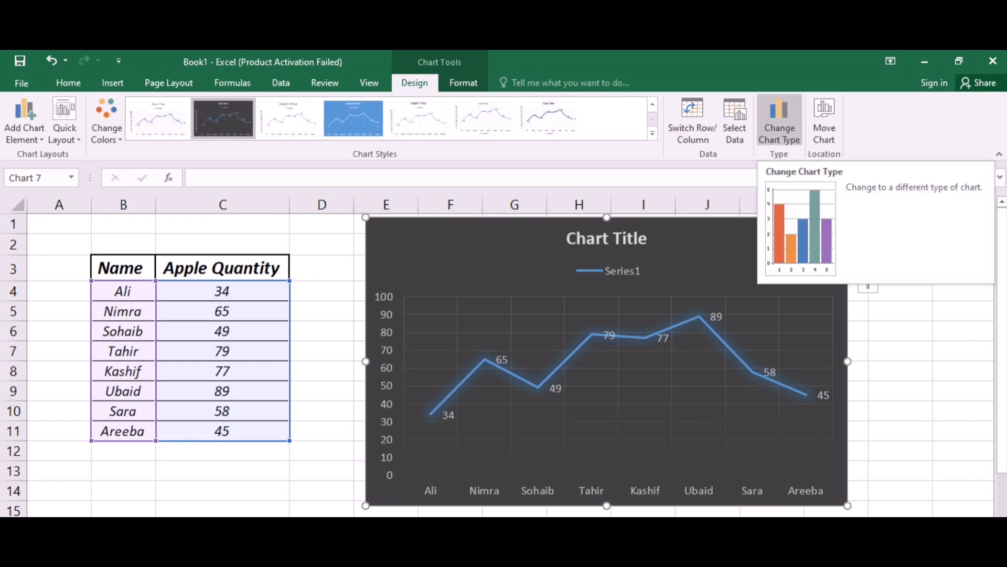
Change the chart type to Area, keeping the plain 2-D Area subtype after previewing others
left_click(779, 121)
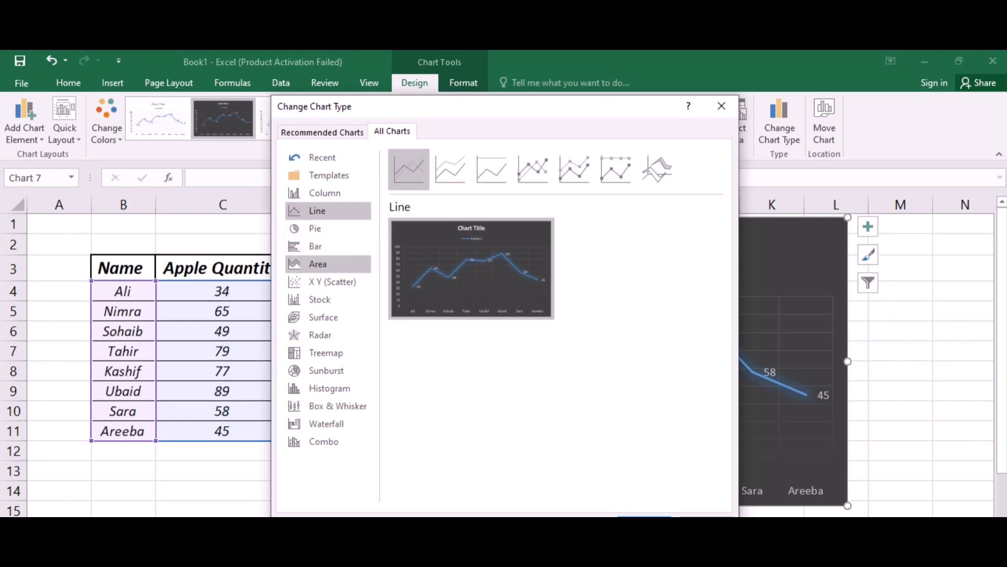
left_click(318, 263)
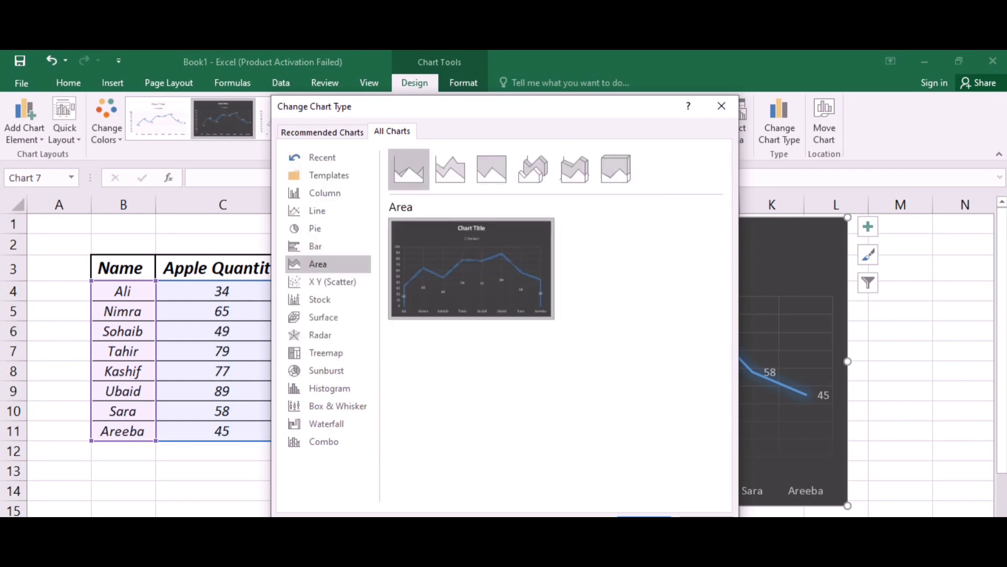
left_click(449, 169)
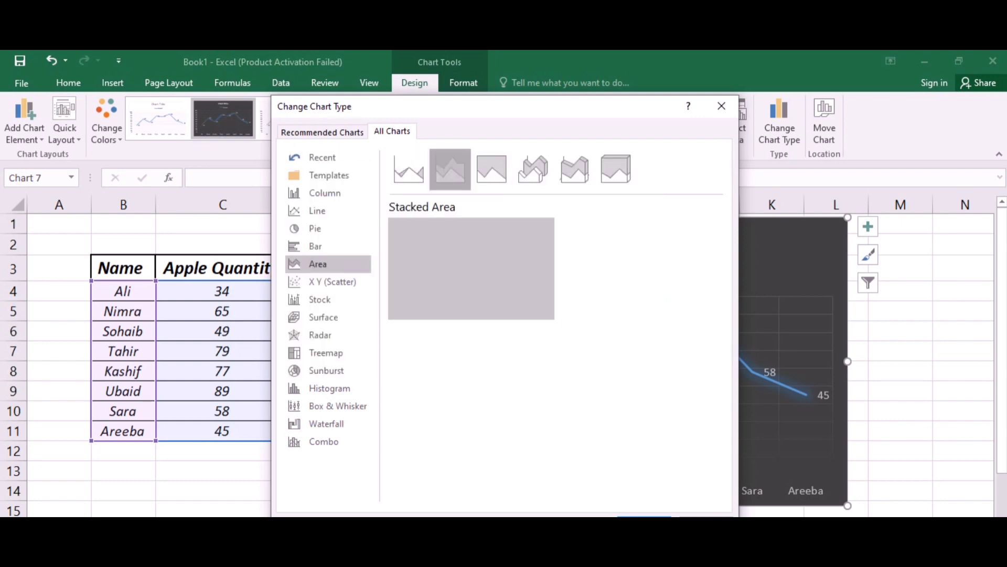
left_click(492, 169)
left_click(533, 169)
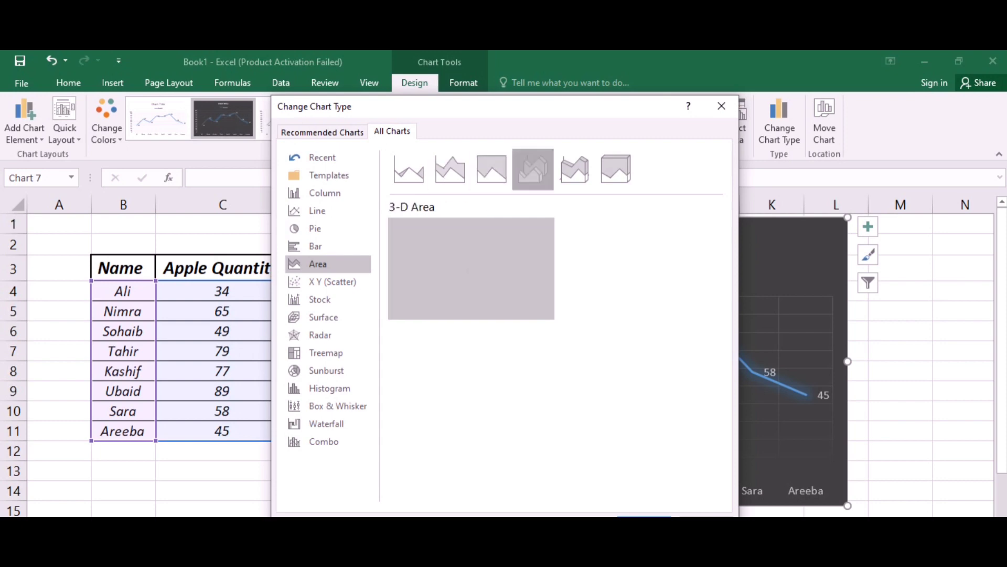
left_click(575, 169)
left_click(409, 169)
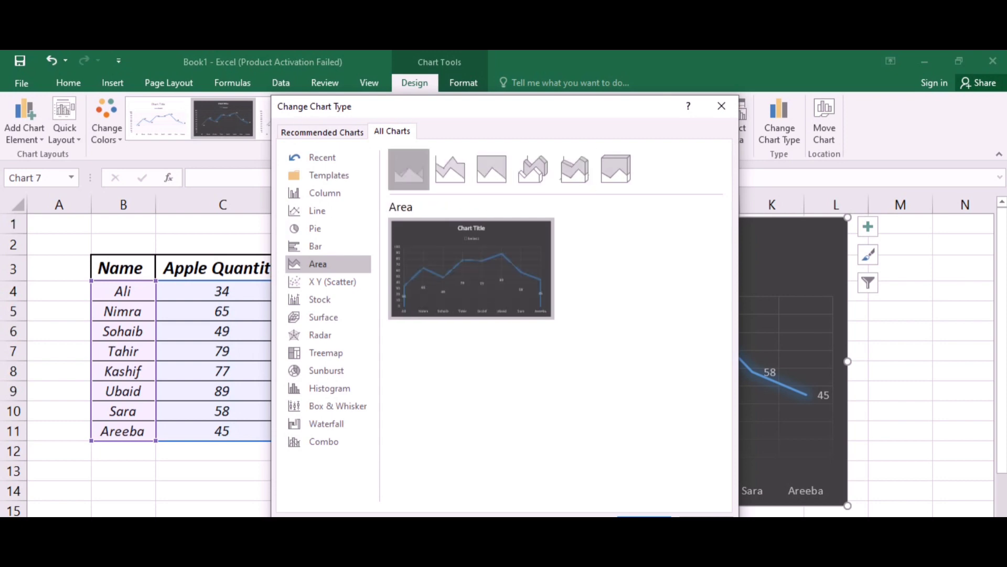
key("Return")
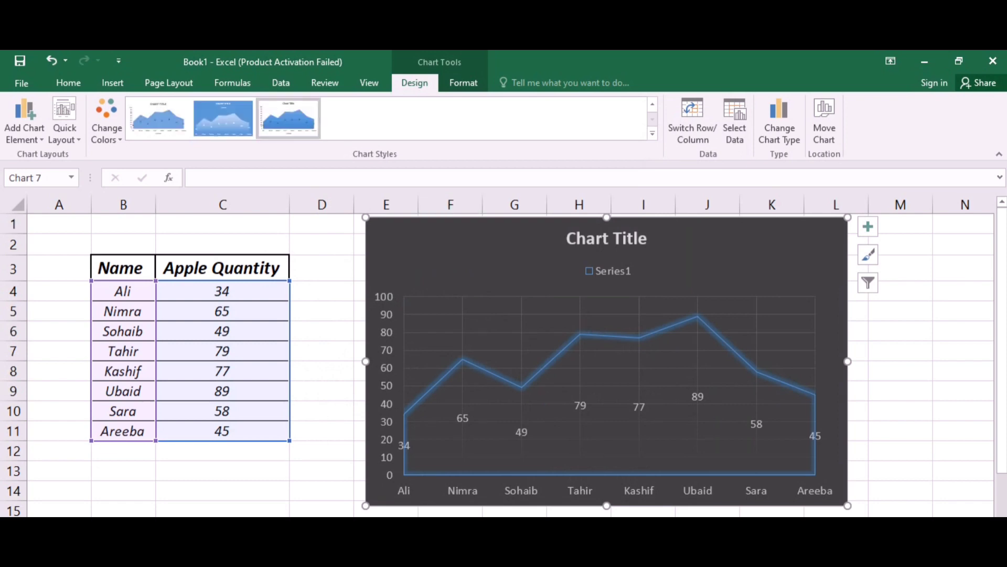
Apply the white chart style with solid blue fill, value axis, data labels and legend below
left_click(288, 118)
left_click(223, 118)
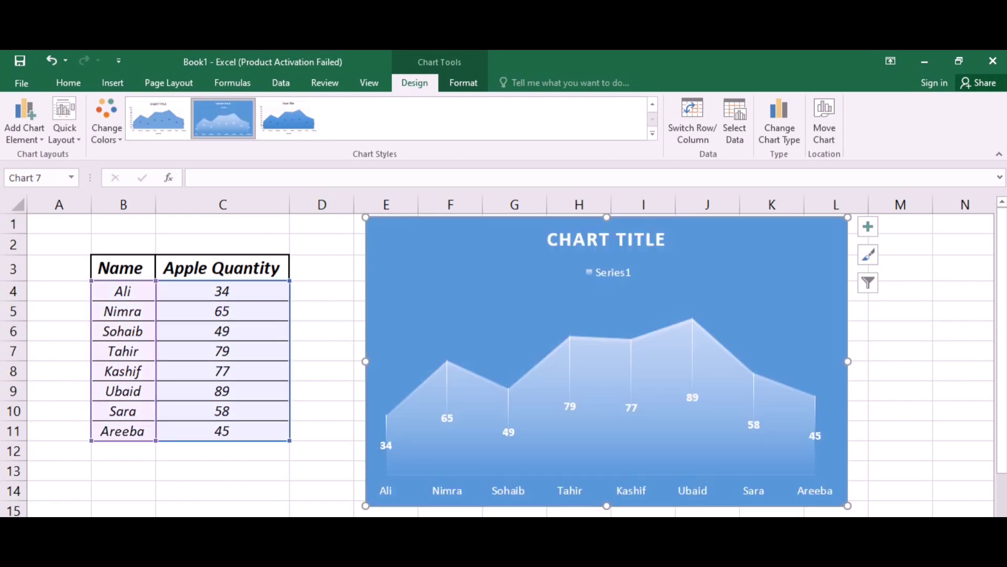
left_click(158, 118)
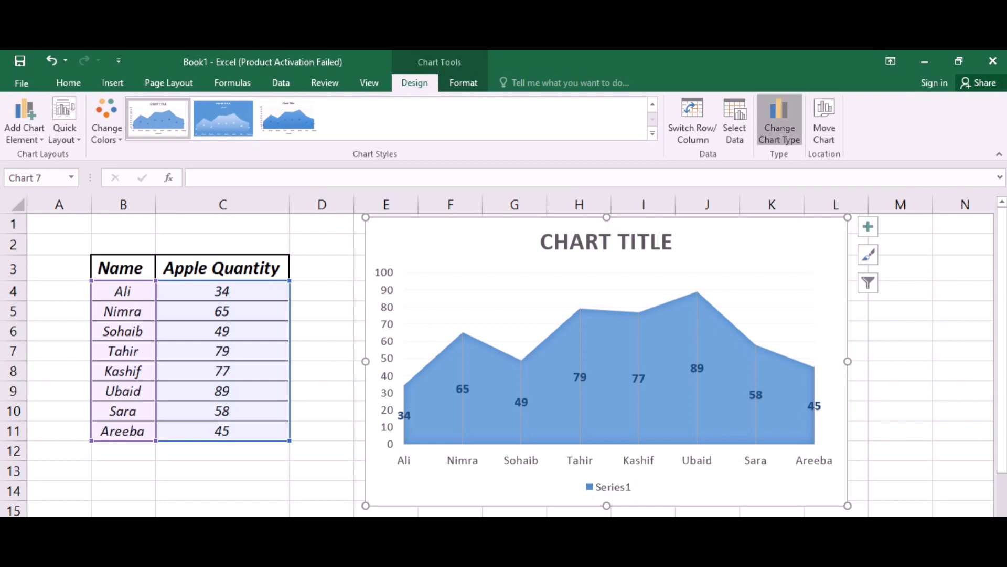
left_click(780, 123)
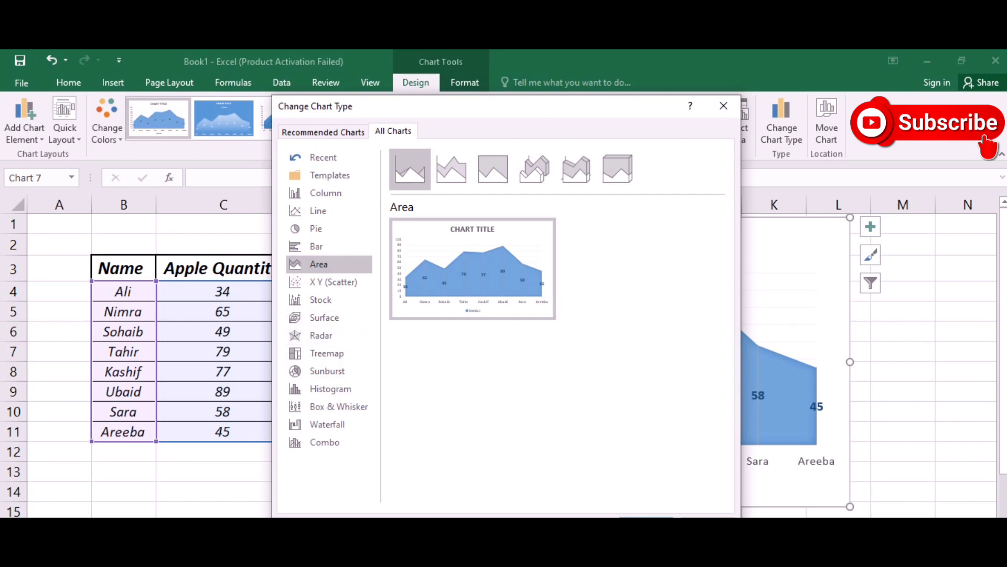
key("Return")
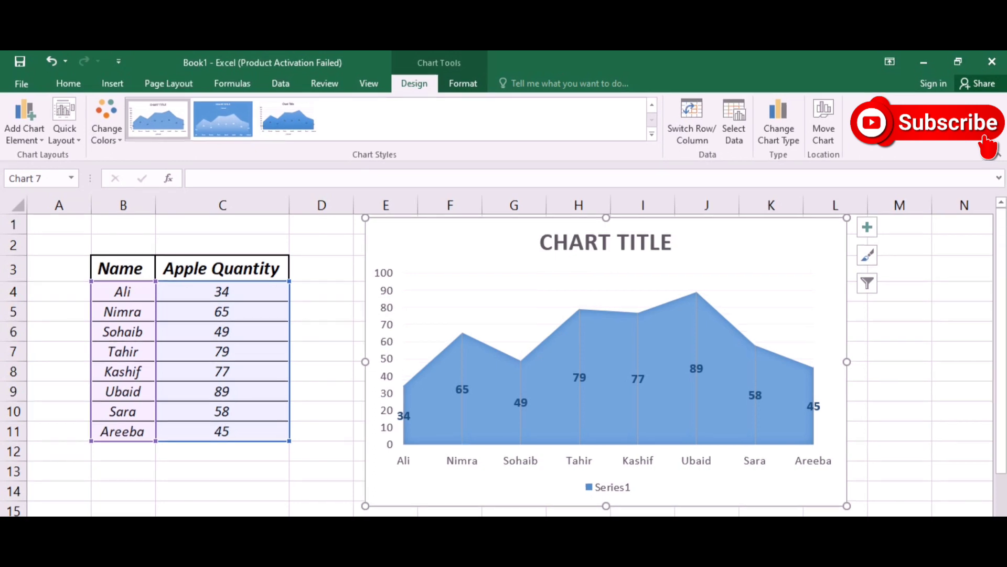
Change cell C8 from 77 to 90 so the chart's fifth point rises to 90
left_click(222, 351)
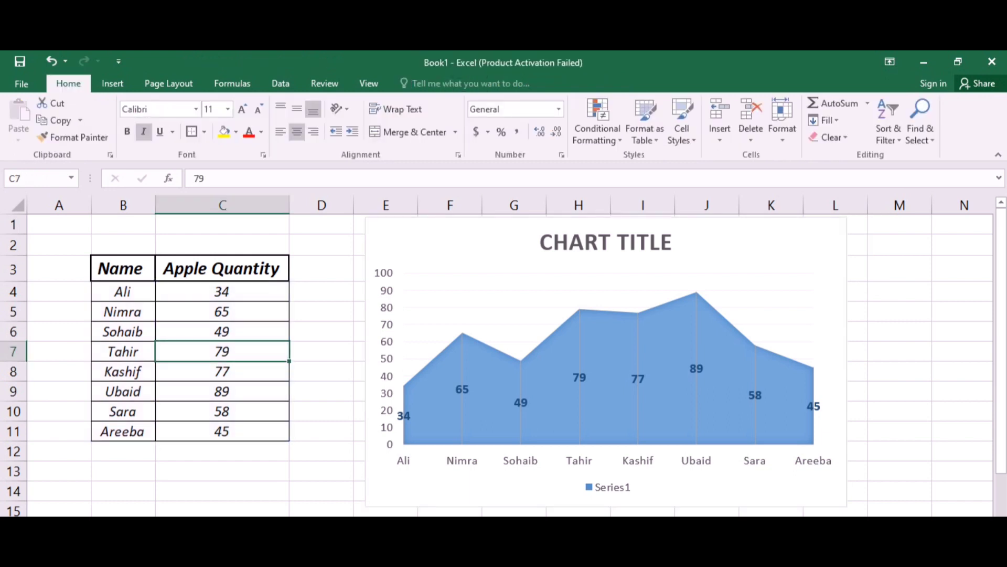
left_click(231, 371)
double_click(231, 371)
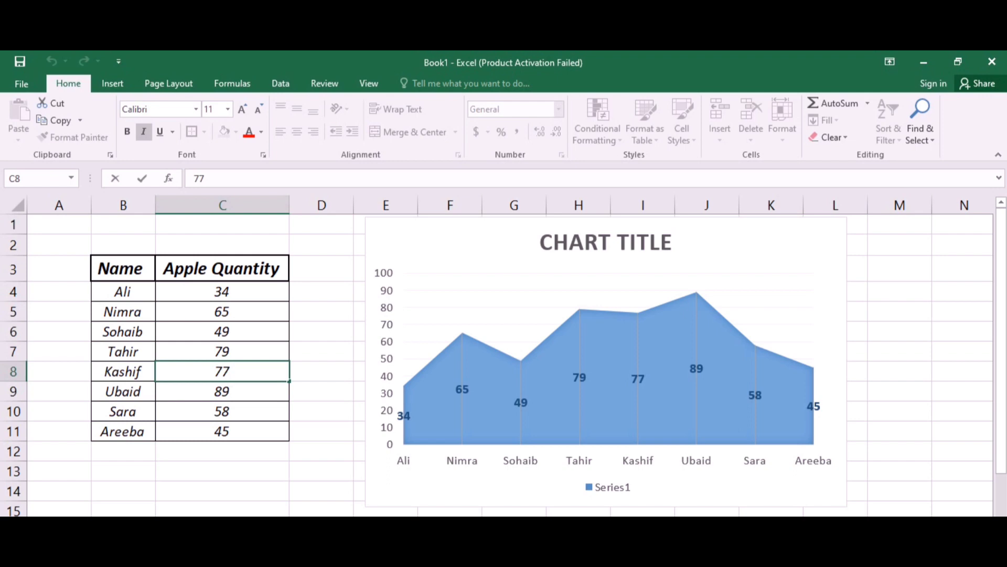
key("BackSpace")
key("BackSpace")
type("9")
type("0")
key("Return")
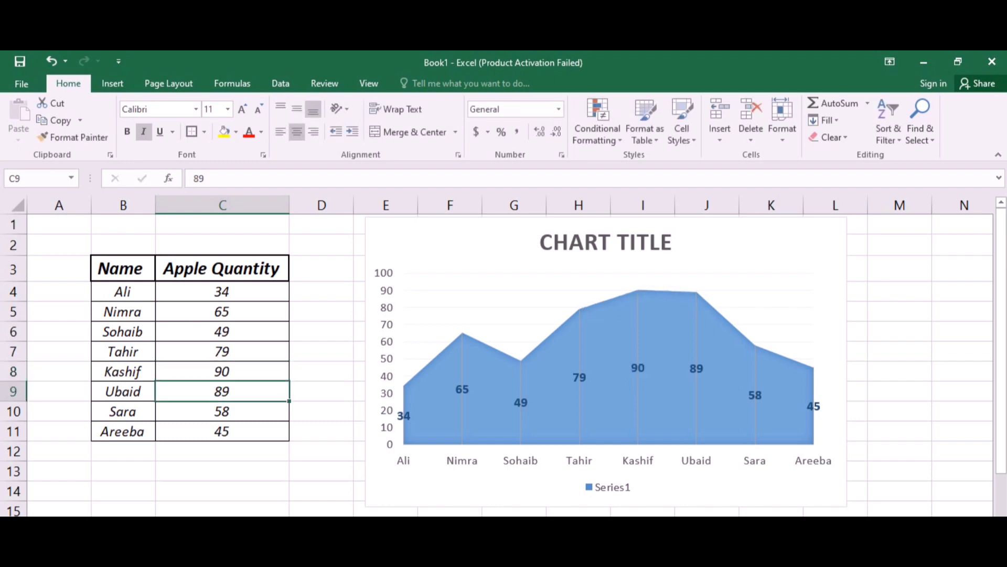